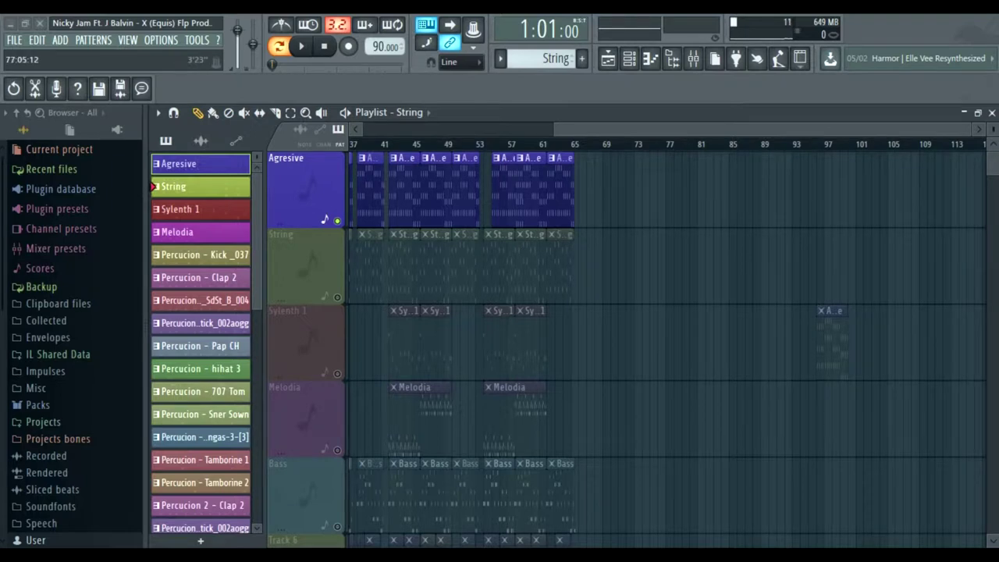
- Look over the playlist arrangement, then open the Agresive pattern's notes in the piano roll and play them back
{"action": "scroll", "coordinate": [663, 336], "scroll_direction": "left", "scroll_amount": 5}
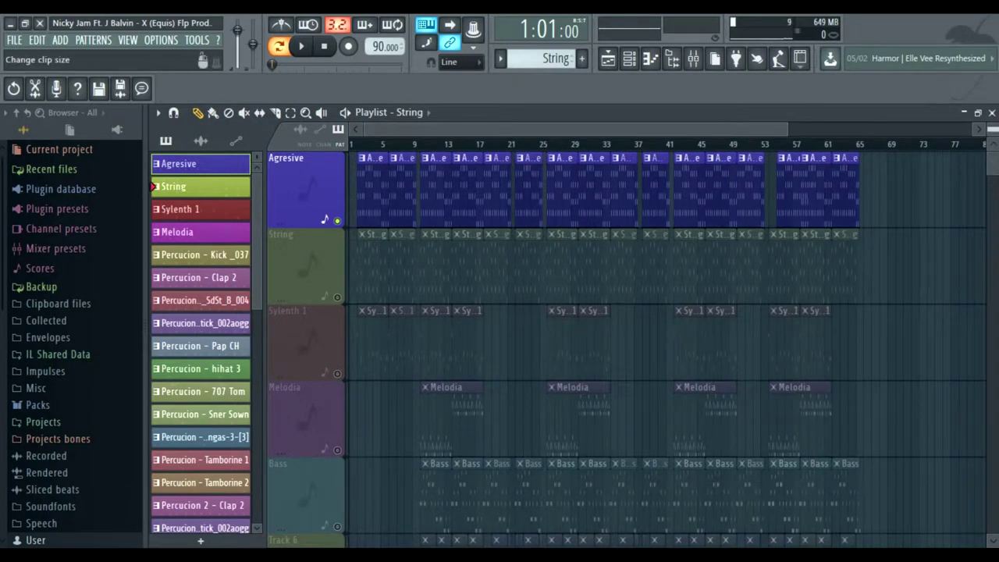
{"action": "scroll", "coordinate": [663, 335], "scroll_direction": "right", "scroll_amount": 6}
{"action": "scroll", "coordinate": [663, 335], "scroll_direction": "down", "scroll_amount": 3}
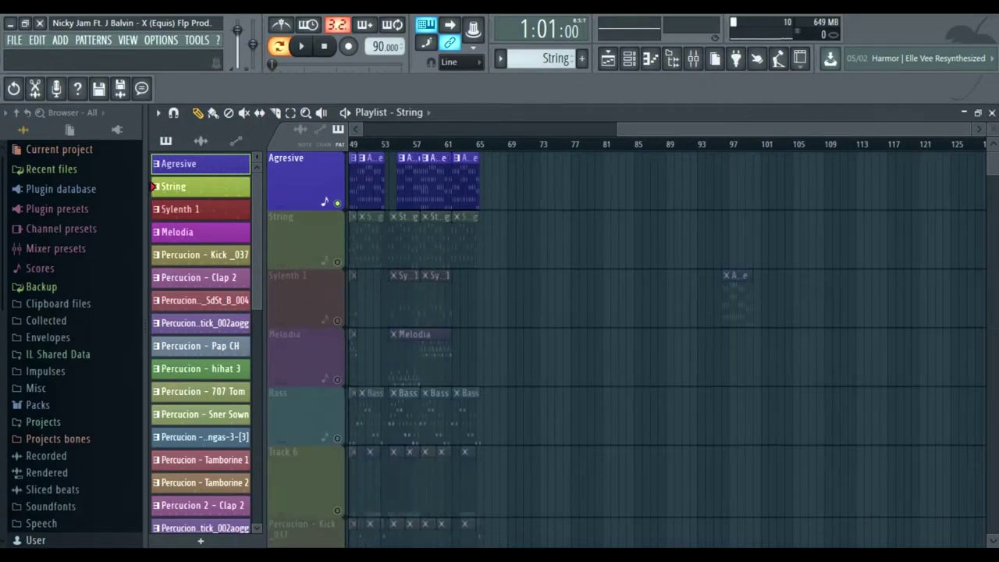
{"action": "scroll", "coordinate": [663, 335], "scroll_direction": "left", "scroll_amount": 6}
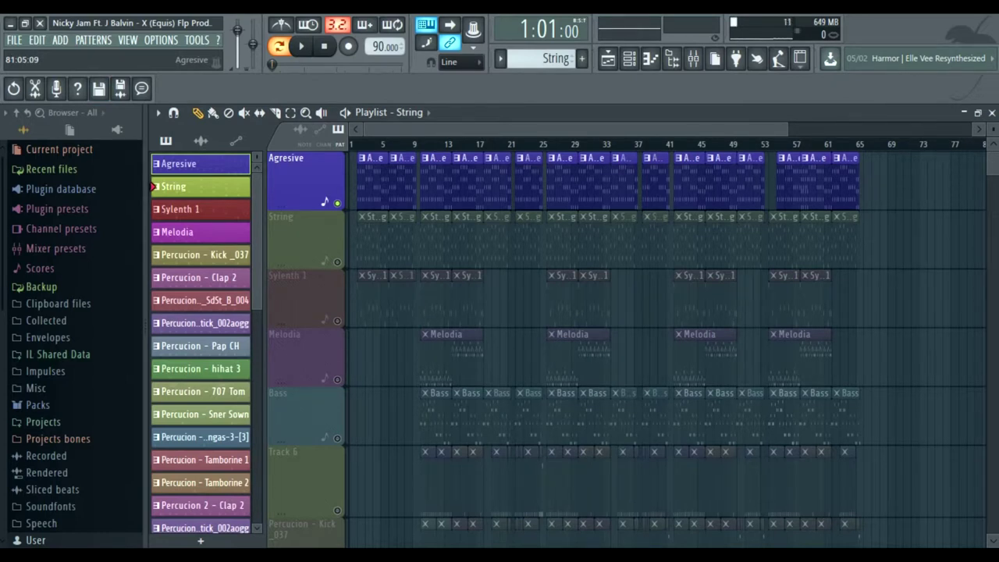
{"action": "left_click", "coordinate": [154, 163]}
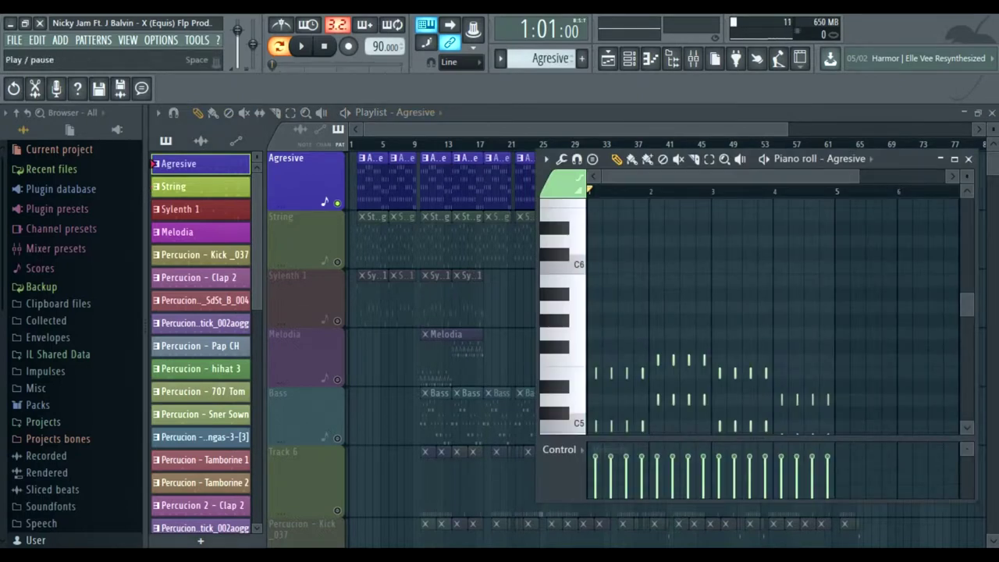
{"action": "key", "text": "space"}
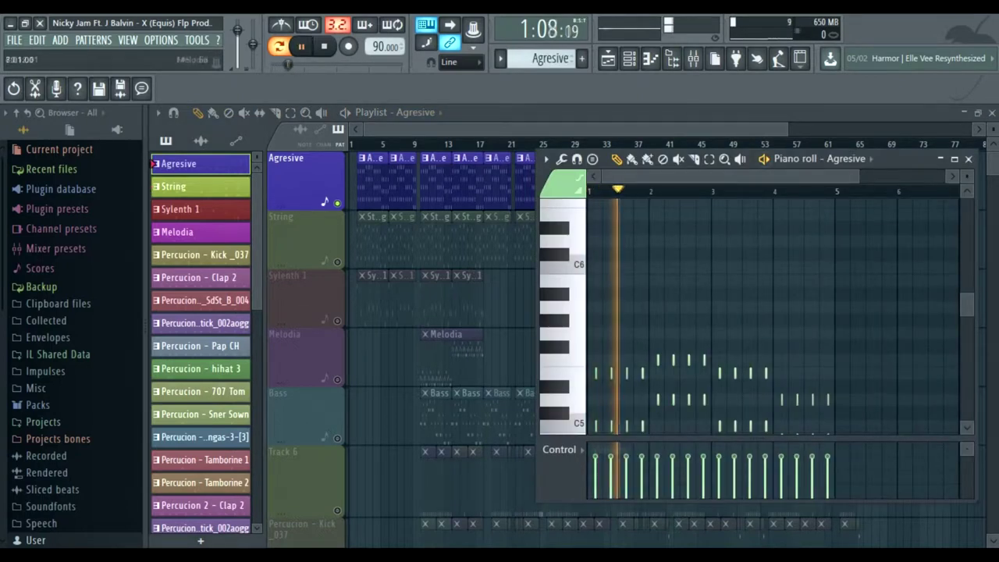
{"action": "scroll", "coordinate": [957, 315], "scroll_direction": "down", "scroll_amount": 3}
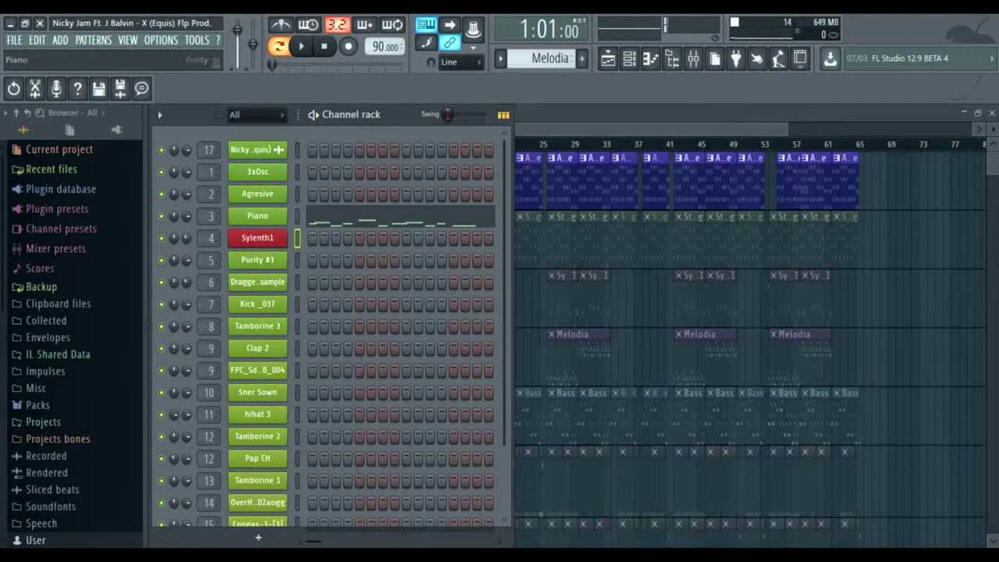
- Open the Piano channel's notes in a maximized piano roll, play the Melodia pattern through, and close the piano roll
{"action": "left_click", "coordinate": [258, 215]}
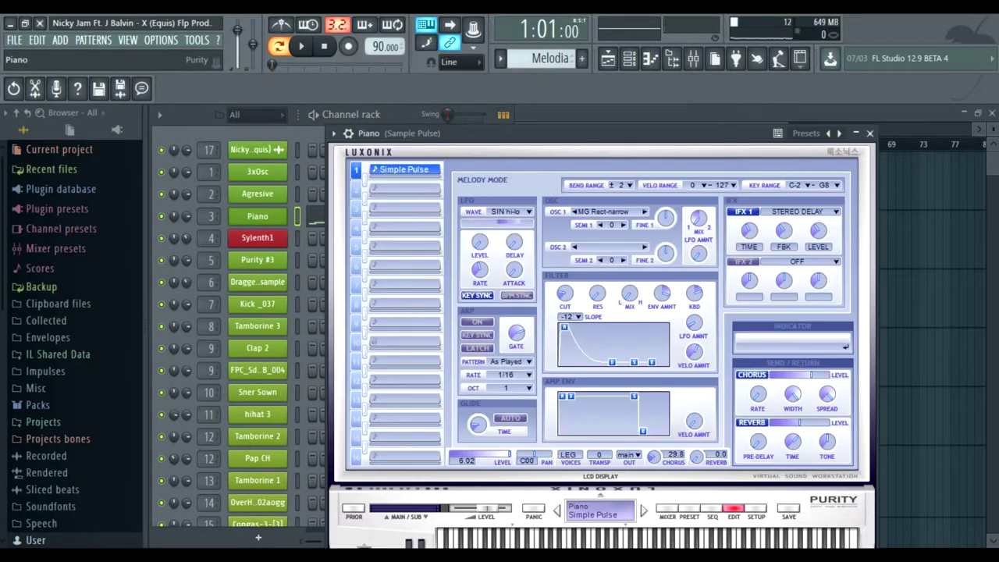
{"action": "right_click", "coordinate": [288, 213]}
{"action": "left_click", "coordinate": [312, 217]}
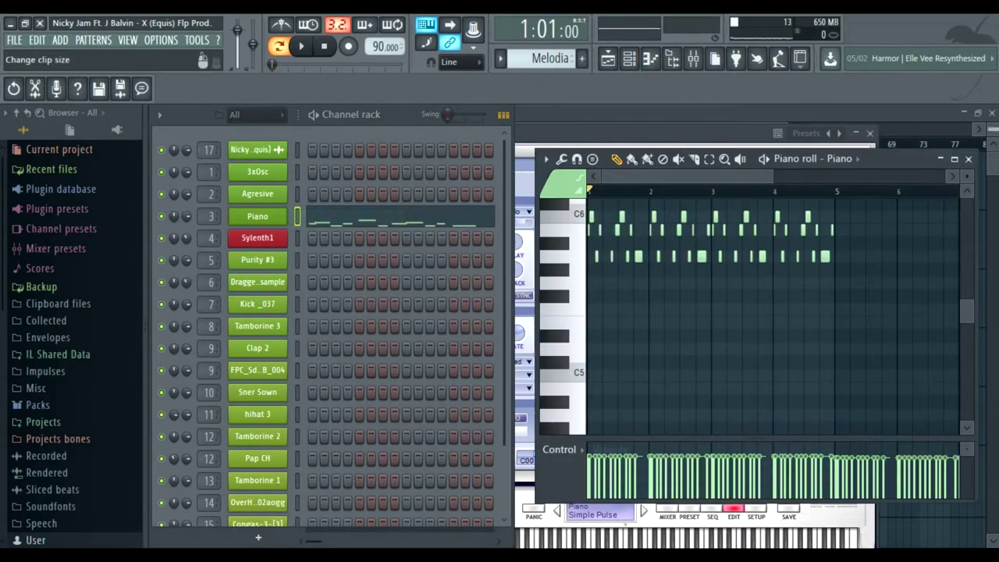
{"action": "left_click", "coordinate": [954, 158]}
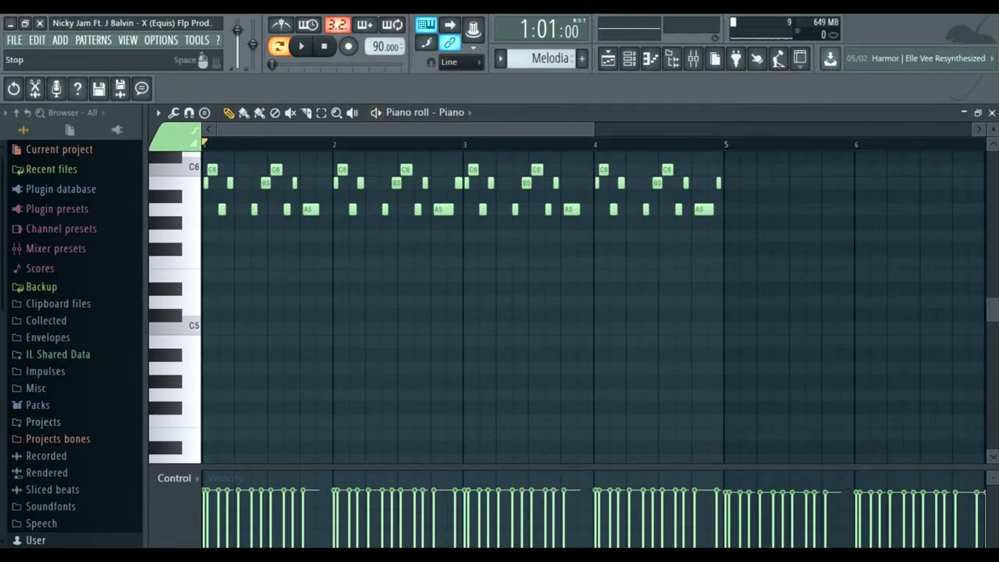
{"action": "left_click", "coordinate": [301, 46]}
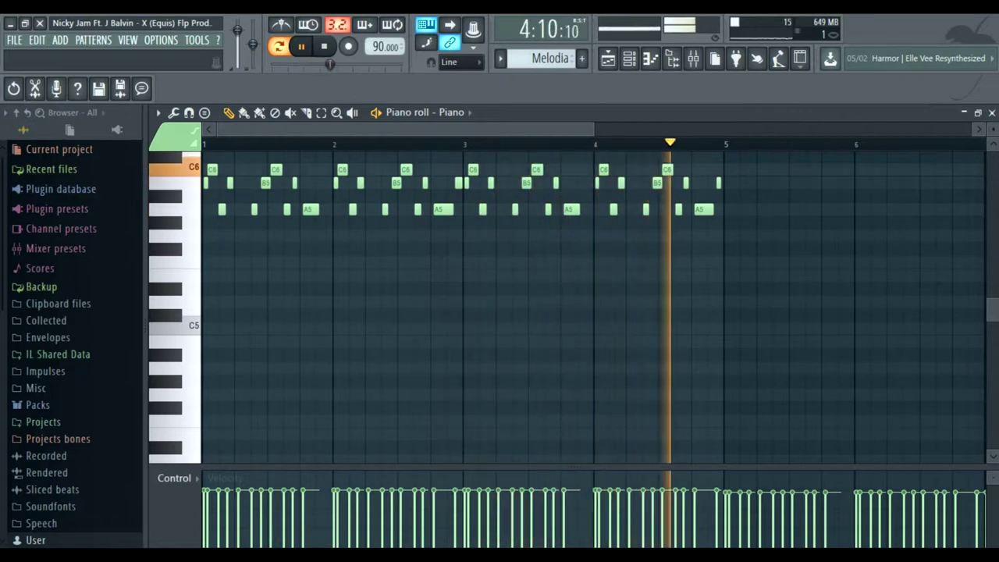
{"action": "key", "text": "space"}
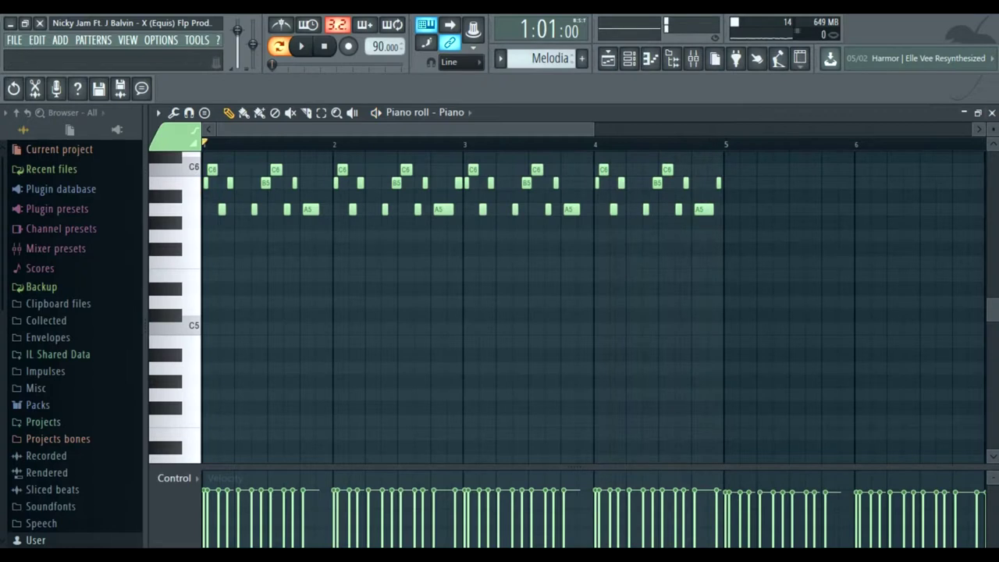
{"action": "left_click", "coordinate": [991, 112]}
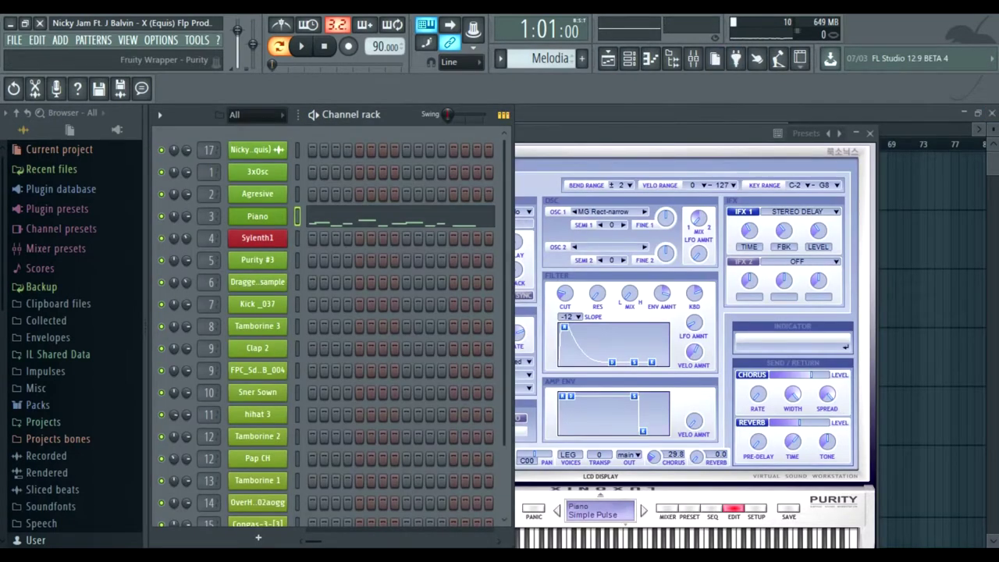
- Show the Piano channel's Purity instrument with the Simple Pulse sound, play the melody through it, and close the instrument
{"action": "left_click", "coordinate": [258, 216]}
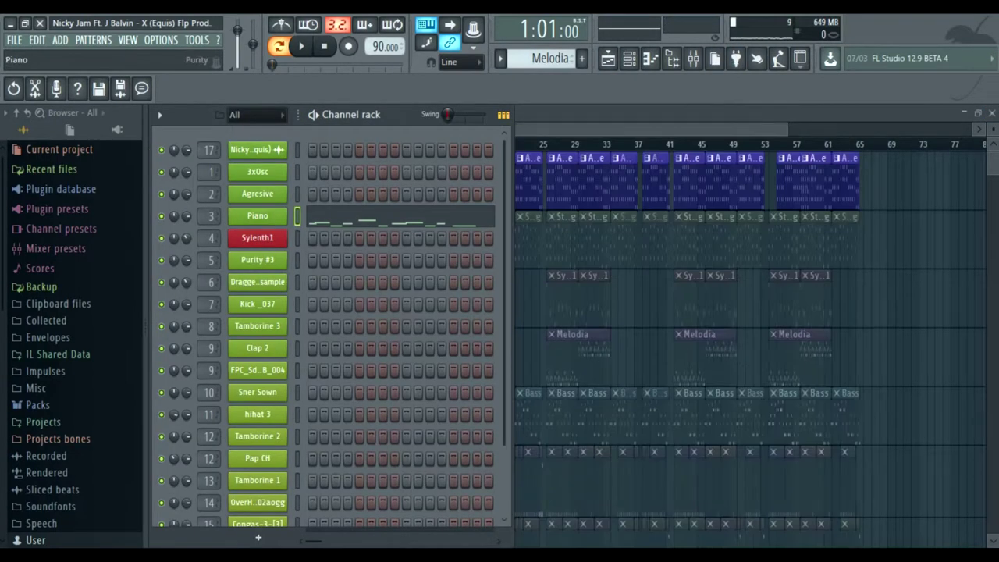
{"action": "left_click", "coordinate": [258, 216]}
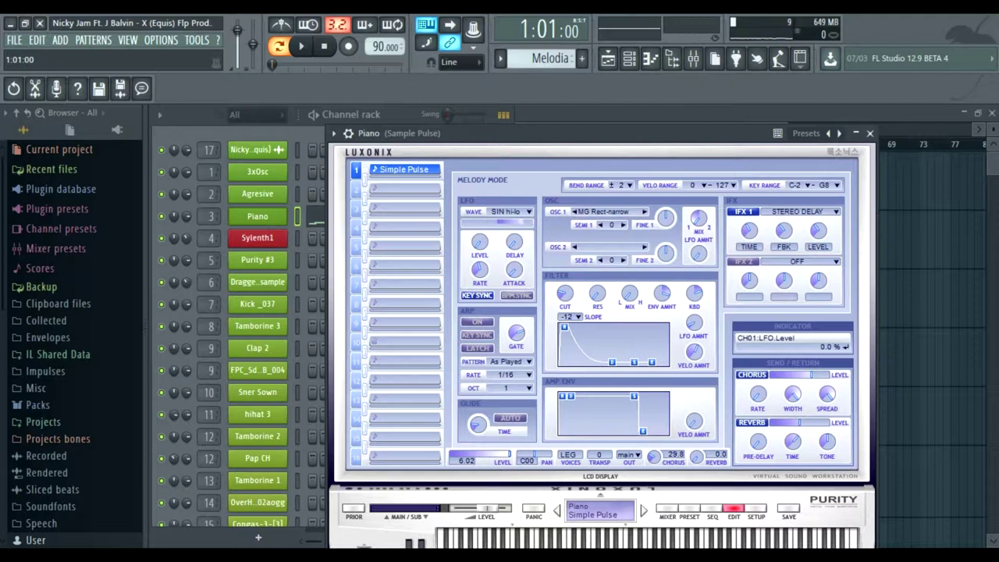
{"action": "left_click_drag", "start_coordinate": [468, 133], "coordinate": [452, 113]}
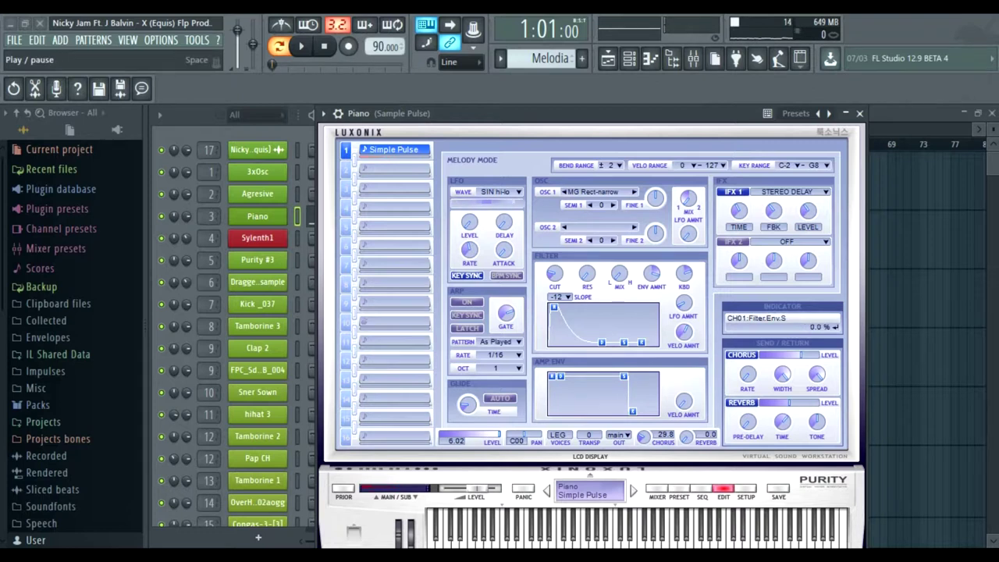
{"action": "left_click", "coordinate": [301, 47]}
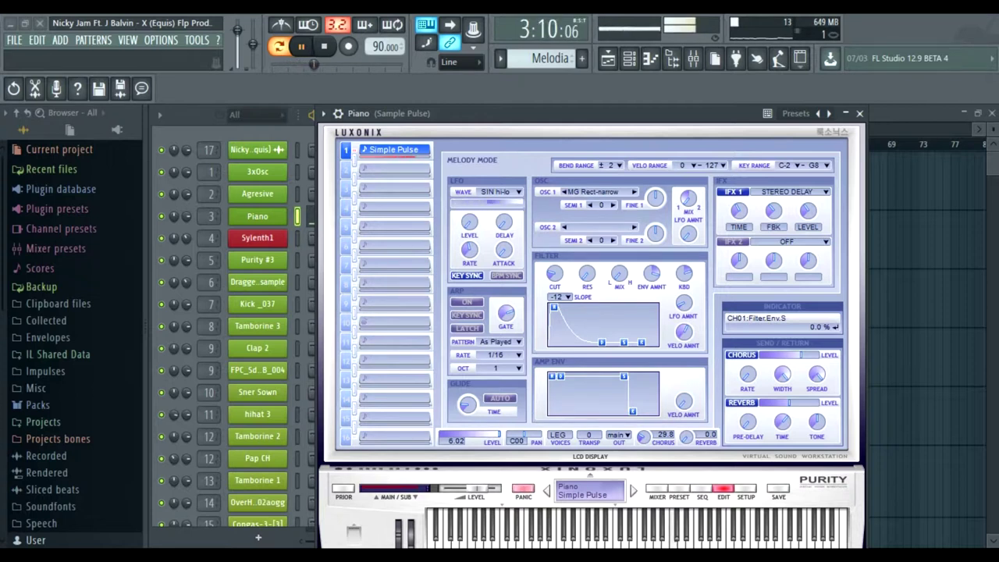
{"action": "key", "text": "space"}
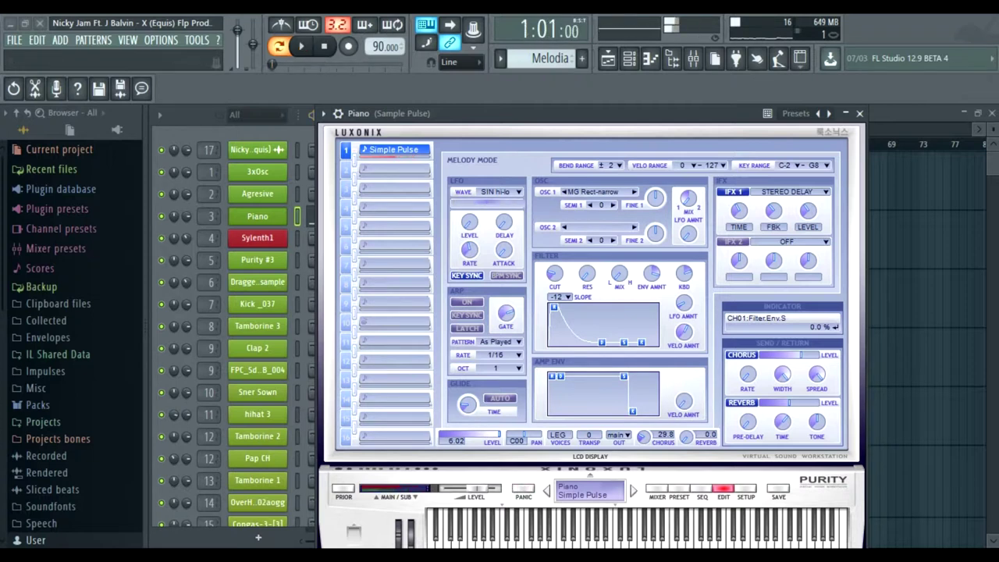
{"action": "left_click", "coordinate": [859, 113]}
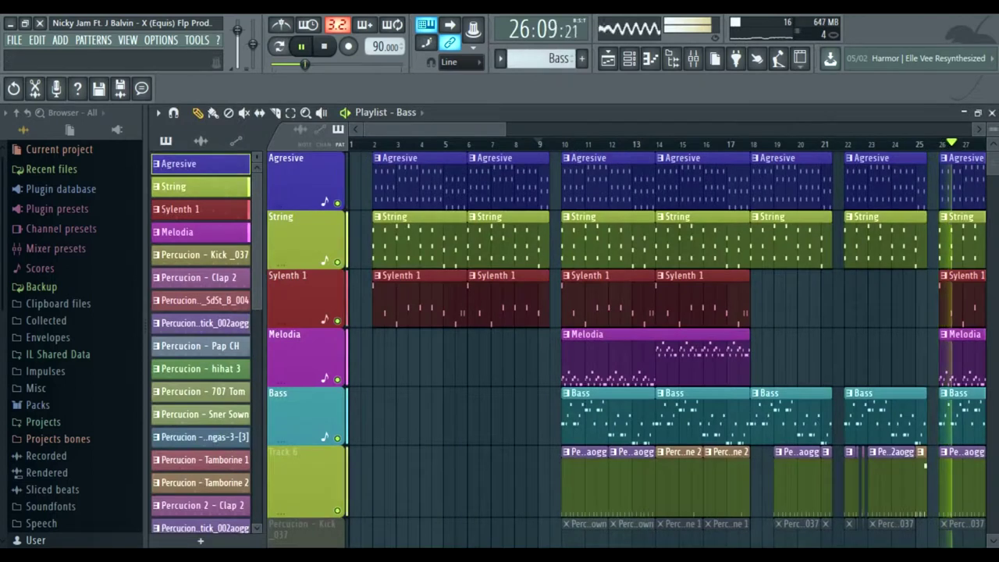
- Stop playback and unmute the Percucion tracks Kick _037, Tamborine 2, Clap 2, FPC_SdSt_B_004, Pap CH and hihat 3
{"action": "scroll", "coordinate": [625, 351], "scroll_direction": "down", "scroll_amount": 2}
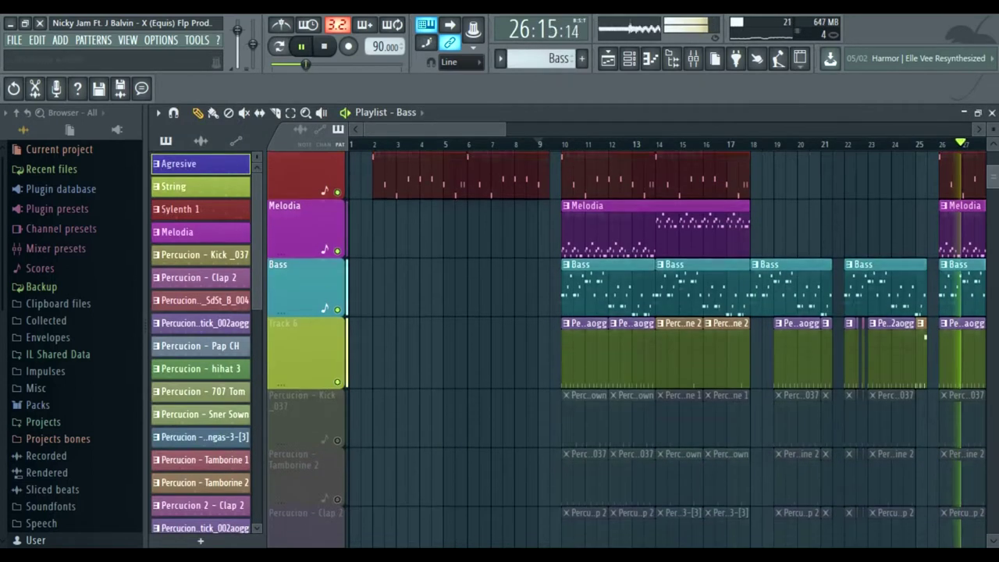
{"action": "scroll", "coordinate": [624, 351], "scroll_direction": "up", "scroll_amount": 1}
{"action": "key", "text": "space"}
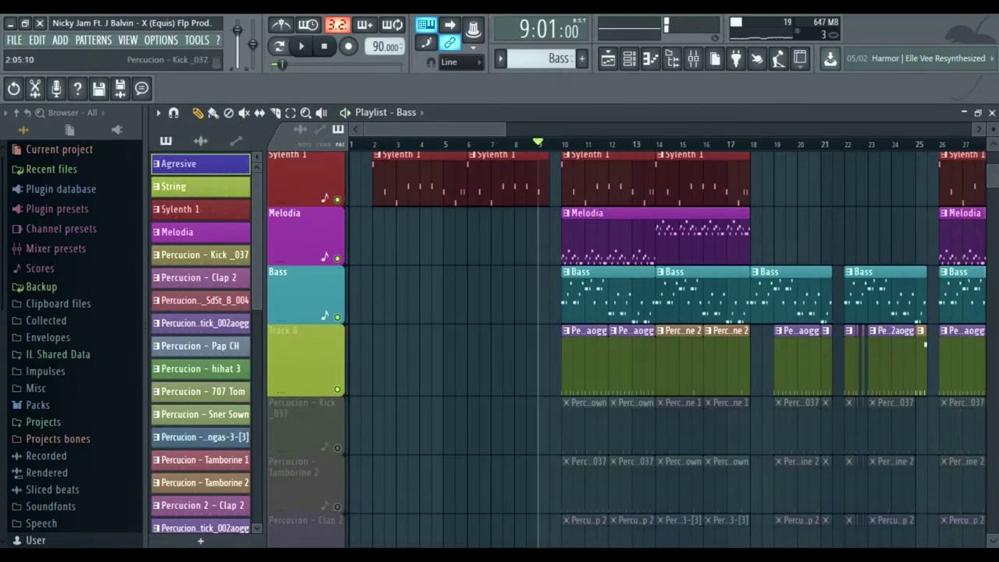
{"action": "scroll", "coordinate": [306, 484], "scroll_direction": "down", "scroll_amount": 2}
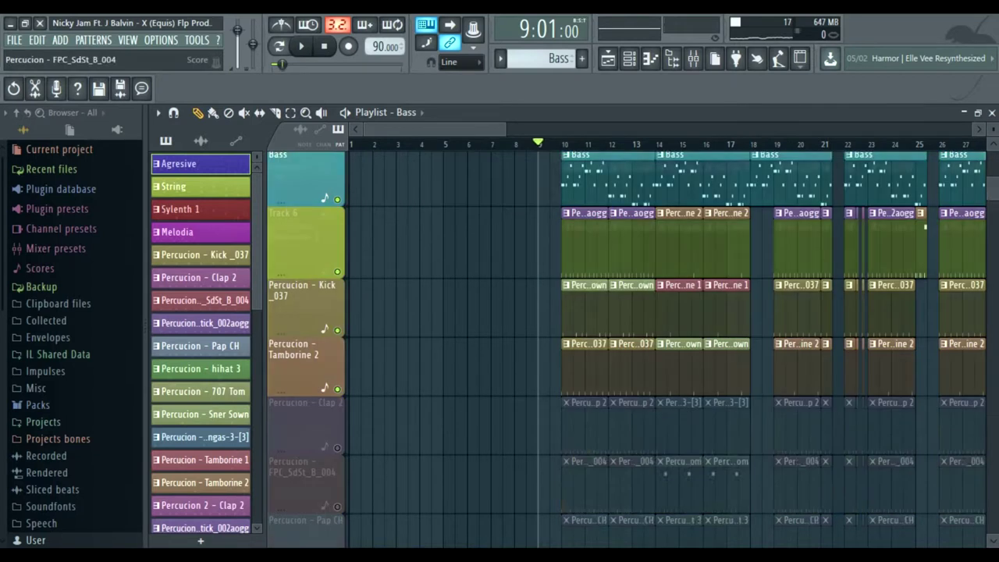
{"action": "scroll", "coordinate": [305, 483], "scroll_direction": "down", "scroll_amount": 2}
{"action": "left_click", "coordinate": [337, 330]}
{"action": "left_click", "coordinate": [337, 389]}
{"action": "left_click", "coordinate": [337, 447]}
{"action": "scroll", "coordinate": [337, 447], "scroll_direction": "down", "scroll_amount": 3}
{"action": "left_click", "coordinate": [337, 330]}
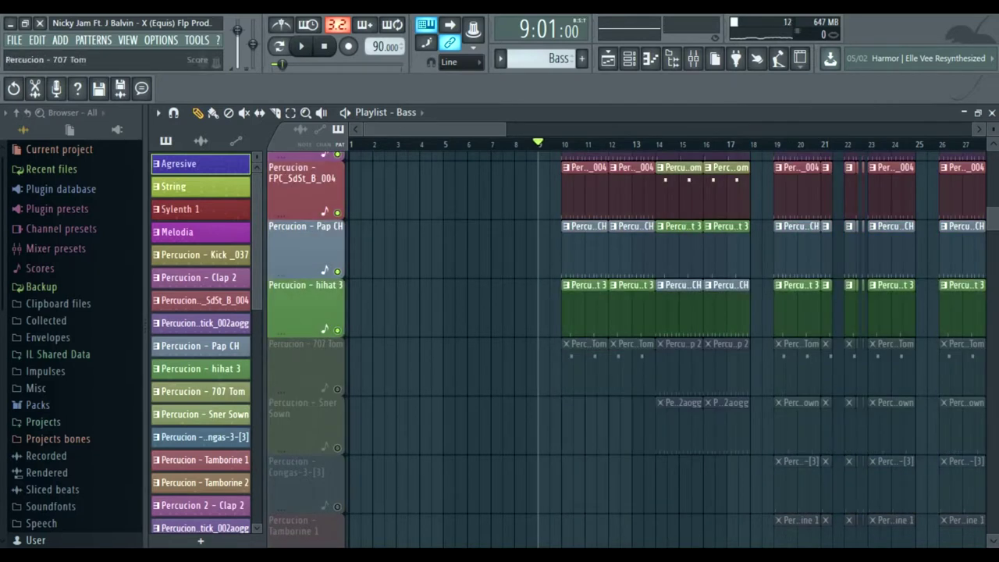
- Unmute the Percucion tracks 707 Tom, Sner Sown, Congas-3-[3] and Tamborine 1, plus the Kick track and Track 20
{"action": "left_click", "coordinate": [337, 389]}
{"action": "scroll", "coordinate": [337, 389], "scroll_direction": "down", "scroll_amount": 3}
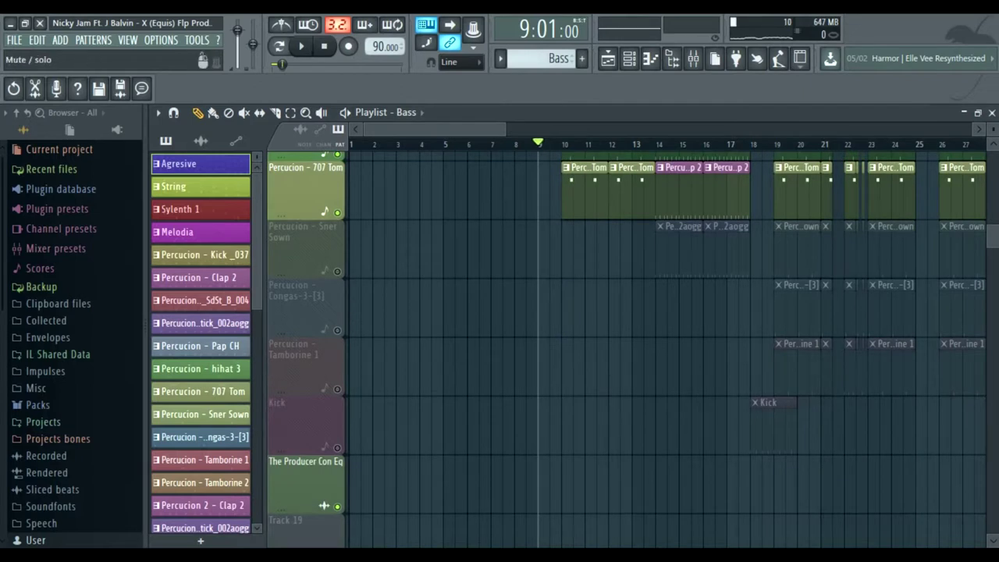
{"action": "left_click", "coordinate": [338, 272]}
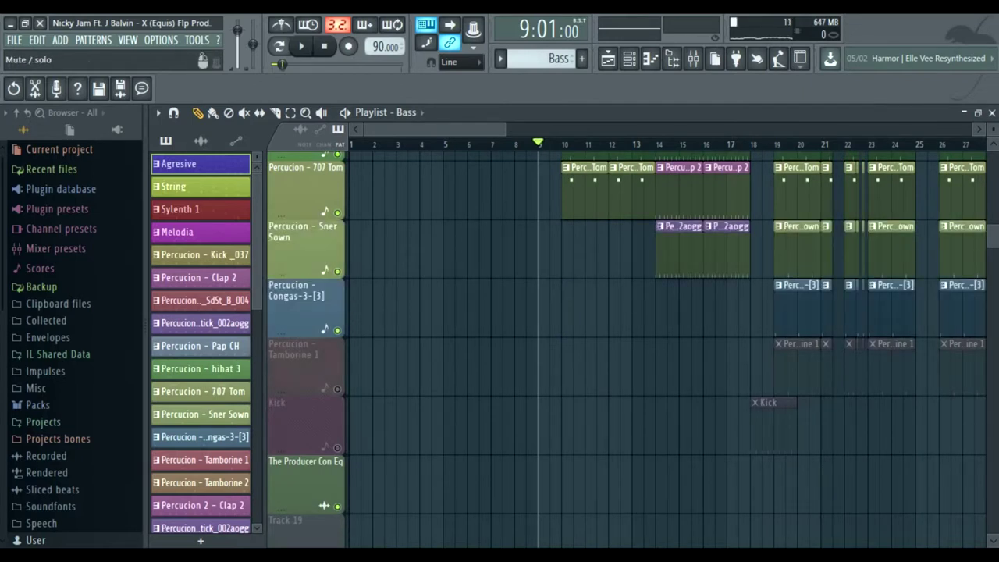
{"action": "scroll", "coordinate": [327, 327], "scroll_direction": "down", "scroll_amount": 3}
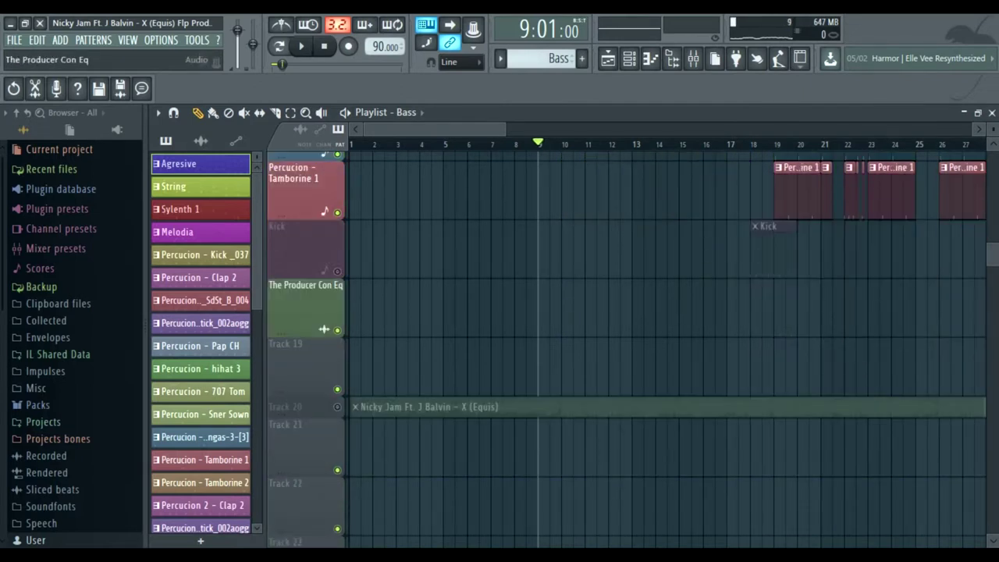
{"action": "left_click", "coordinate": [337, 271]}
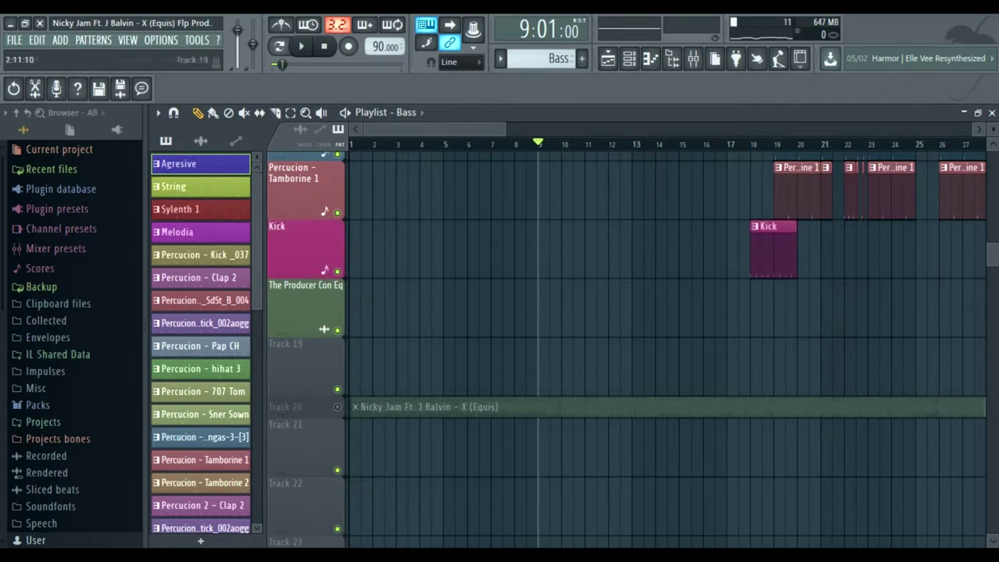
{"action": "left_click", "coordinate": [337, 407]}
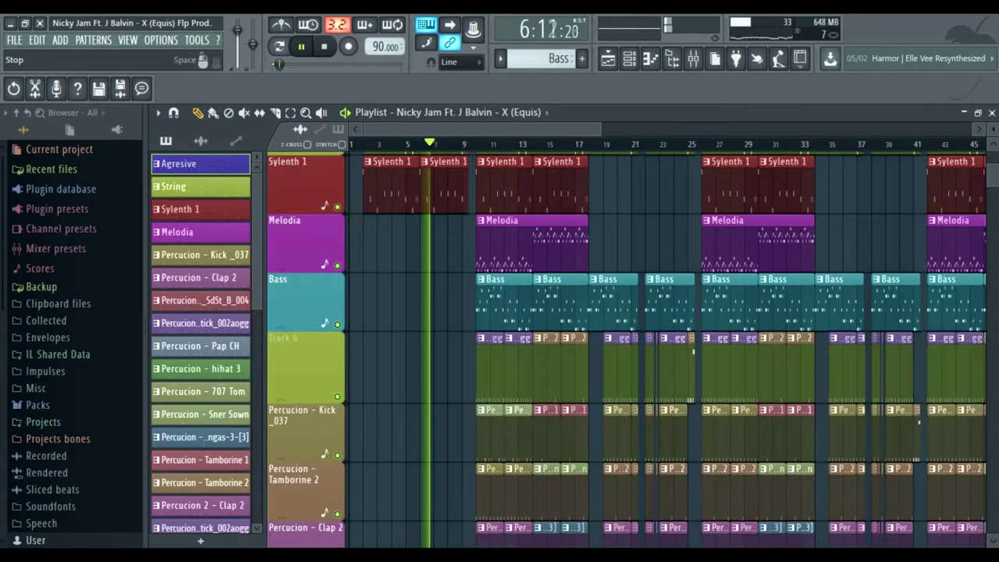
- Play the full arrangement from the start, examine the clips on the melodic and percussion tracks, and stop playback
{"action": "key", "text": "space"}
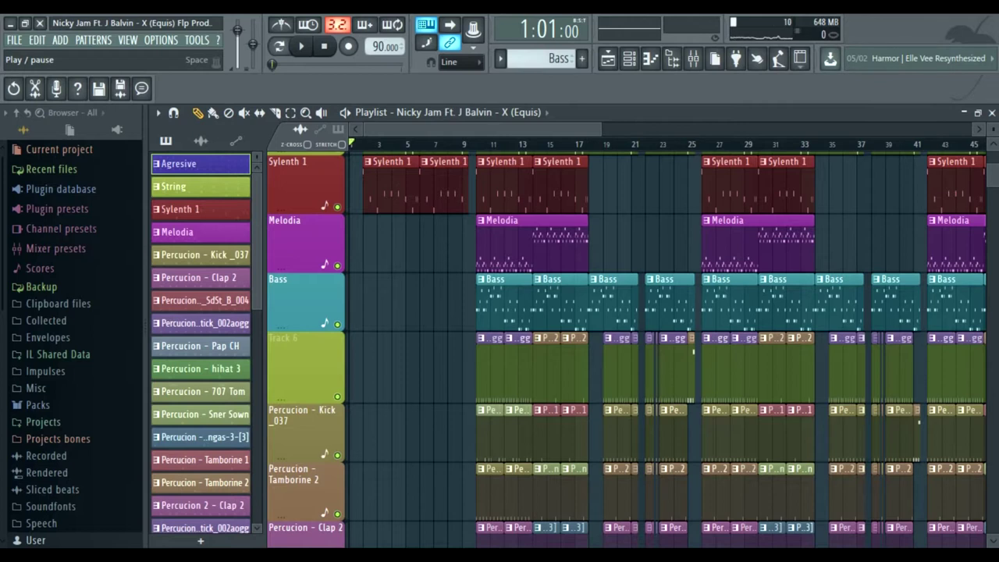
{"action": "key", "text": "space"}
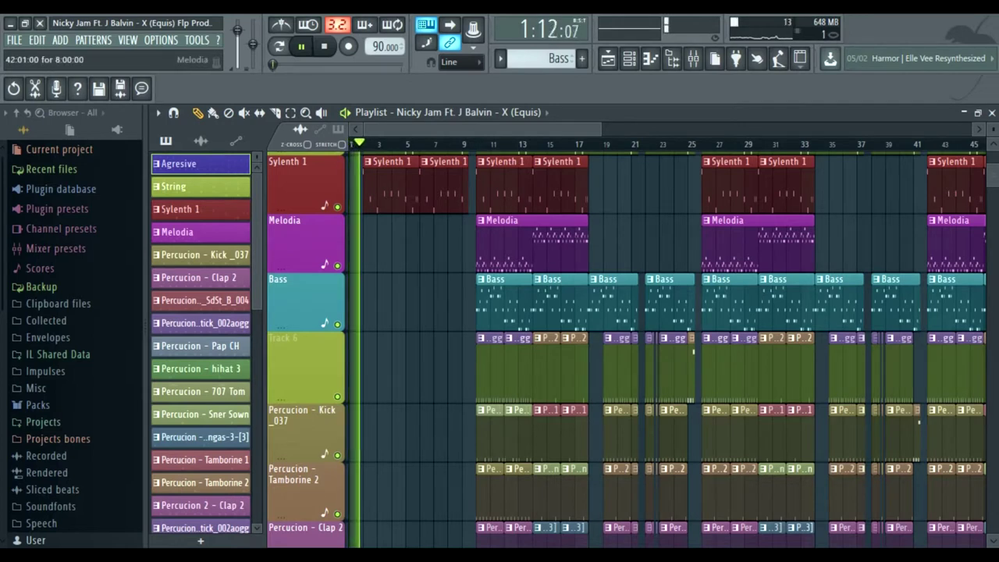
{"action": "scroll", "coordinate": [624, 351], "scroll_direction": "up", "scroll_amount": 2}
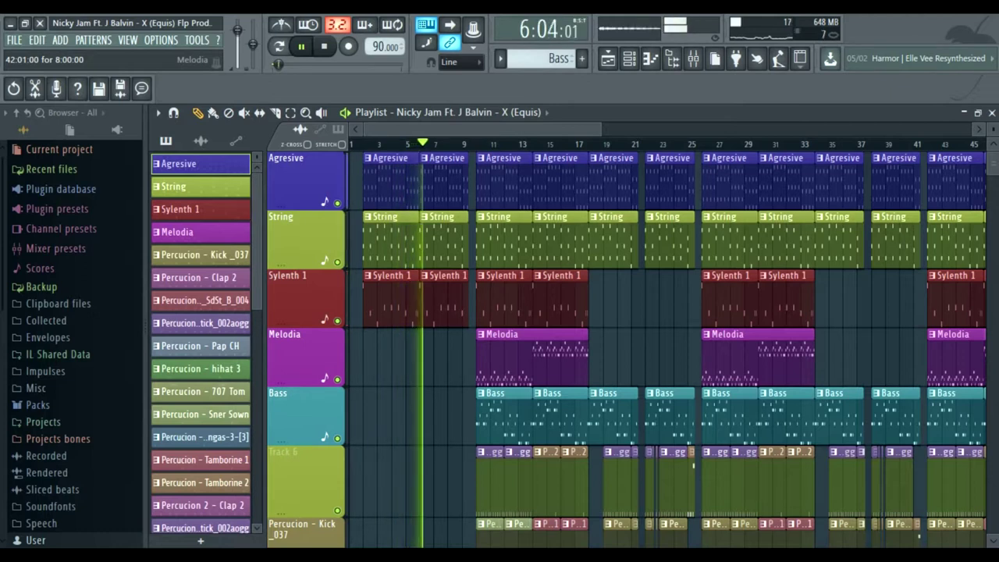
{"action": "scroll", "coordinate": [624, 348], "scroll_direction": "down", "scroll_amount": 5}
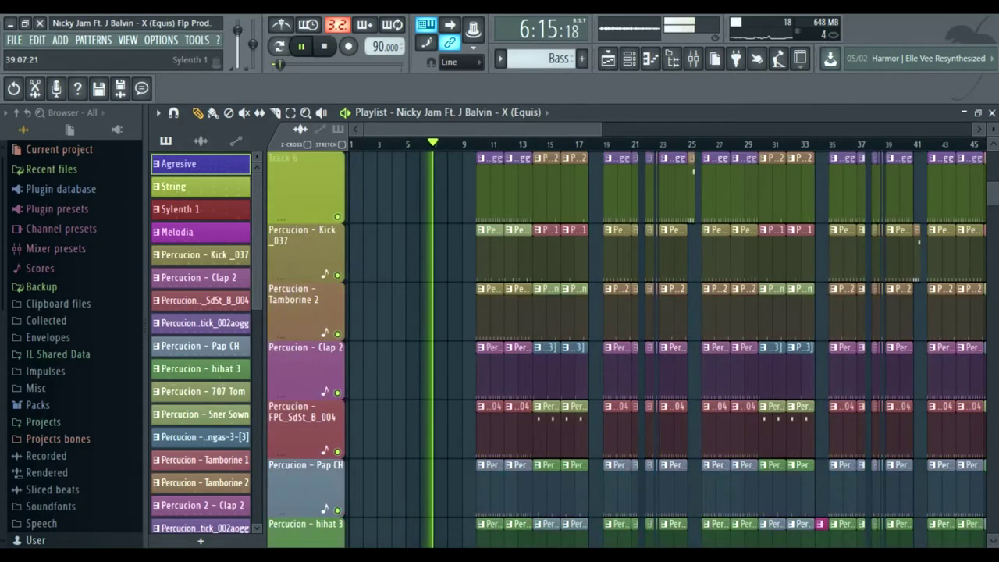
{"action": "scroll", "coordinate": [624, 348], "scroll_direction": "down", "scroll_amount": 6}
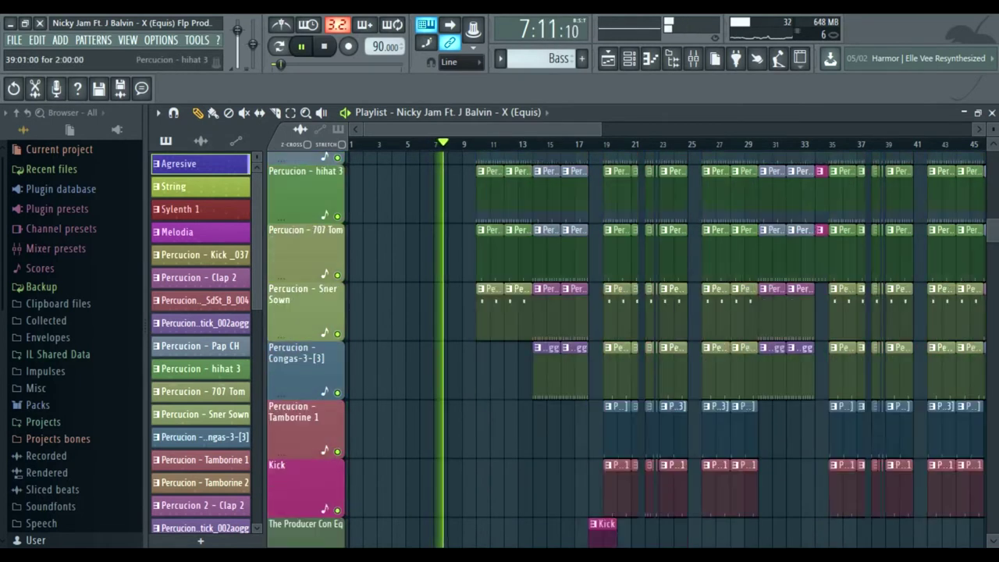
{"action": "scroll", "coordinate": [625, 348], "scroll_direction": "up", "scroll_amount": 8}
{"action": "scroll", "coordinate": [624, 349], "scroll_direction": "up", "scroll_amount": 3}
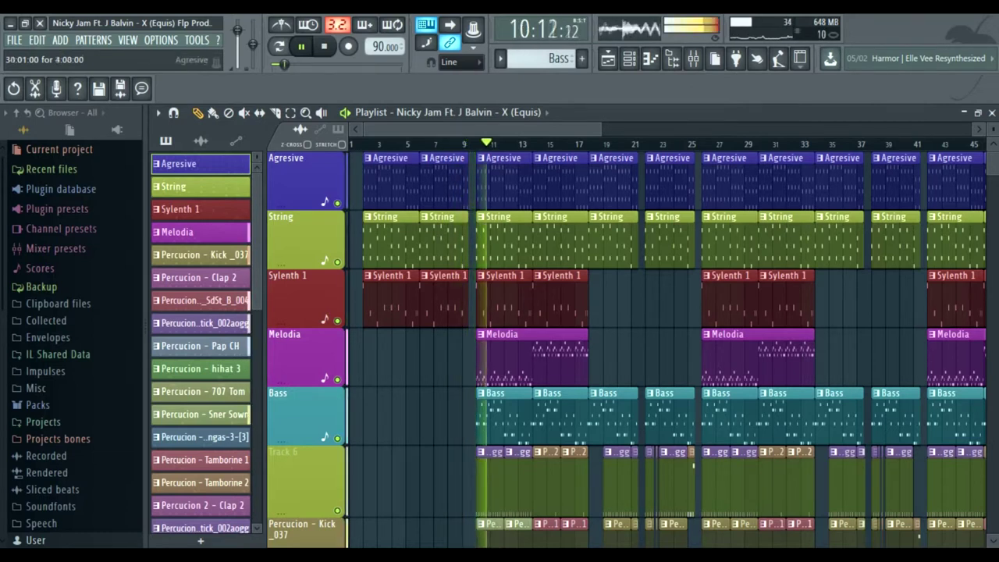
{"action": "scroll", "coordinate": [663, 144], "scroll_direction": "down", "scroll_amount": 4}
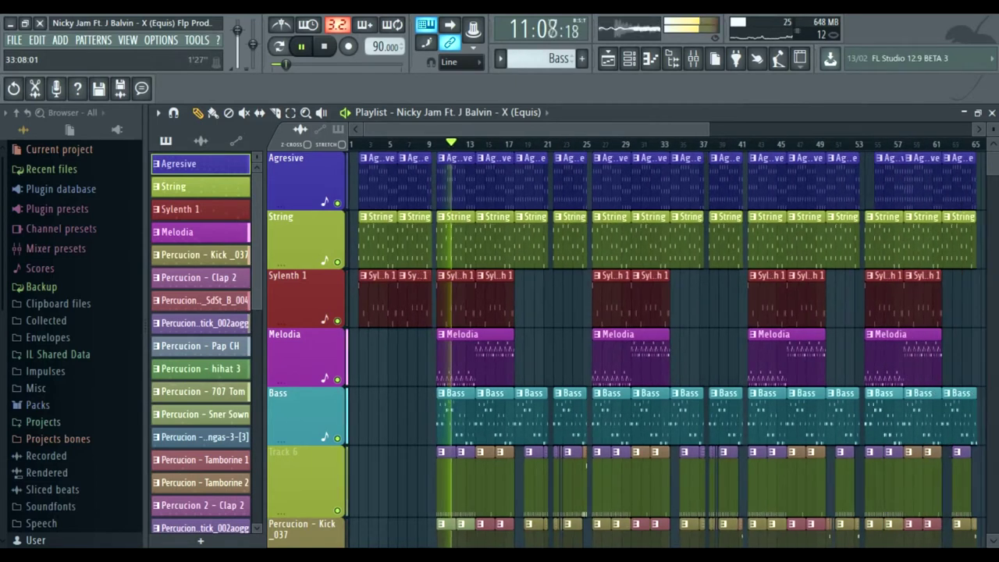
{"action": "scroll", "coordinate": [663, 144], "scroll_direction": "down", "scroll_amount": 1}
{"action": "scroll", "coordinate": [624, 351], "scroll_direction": "down", "scroll_amount": 3}
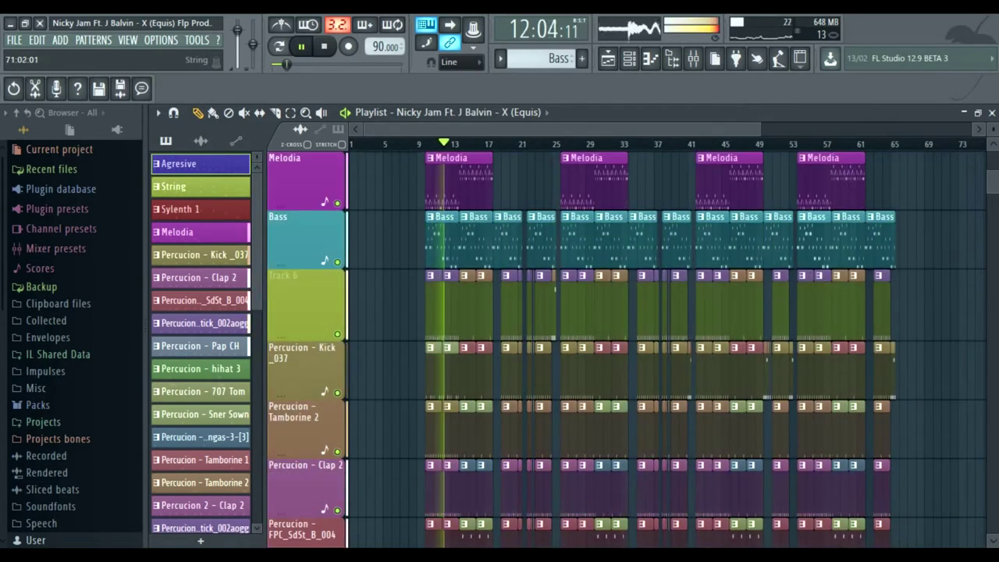
{"action": "scroll", "coordinate": [624, 351], "scroll_direction": "up", "scroll_amount": 1}
{"action": "scroll", "coordinate": [624, 351], "scroll_direction": "up", "scroll_amount": 2}
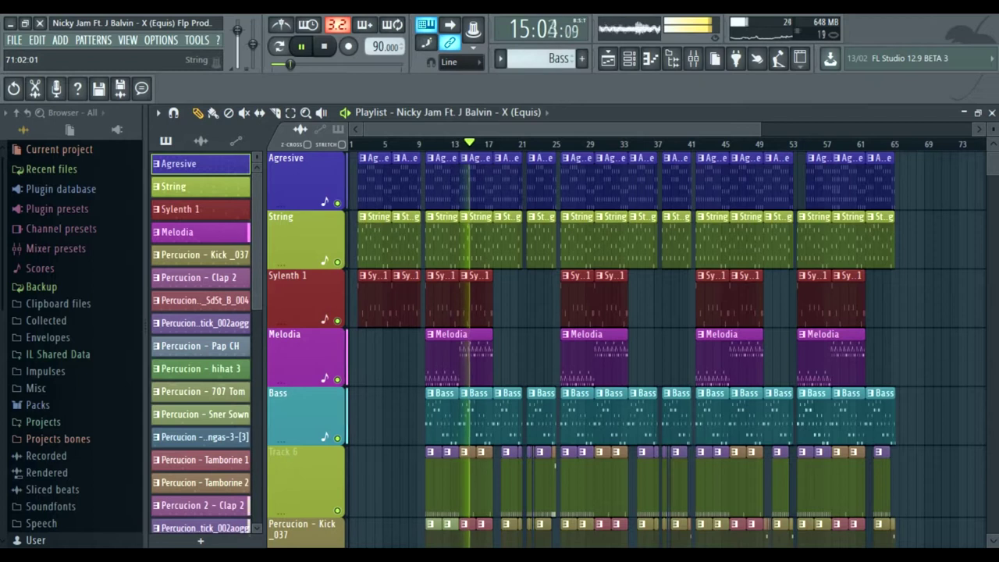
{"action": "left_click", "coordinate": [324, 46]}
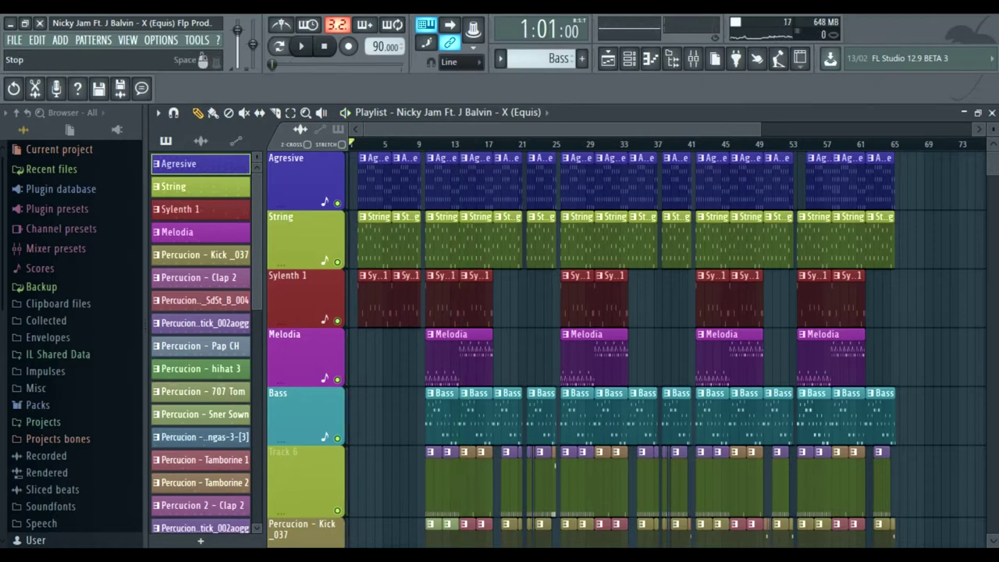